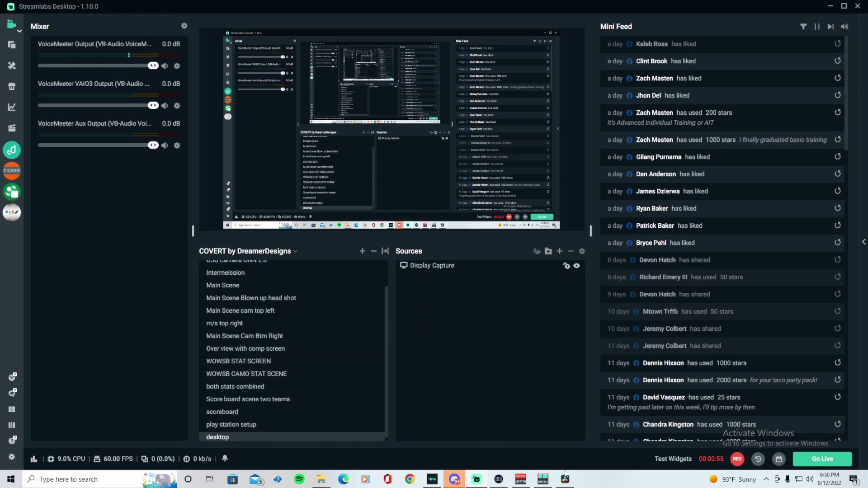
- Bring up the recording in DaVinci Resolve and select its video plus Audio 1–3 clips on the timeline
{"action": "left_click", "coordinate": [565, 479]}
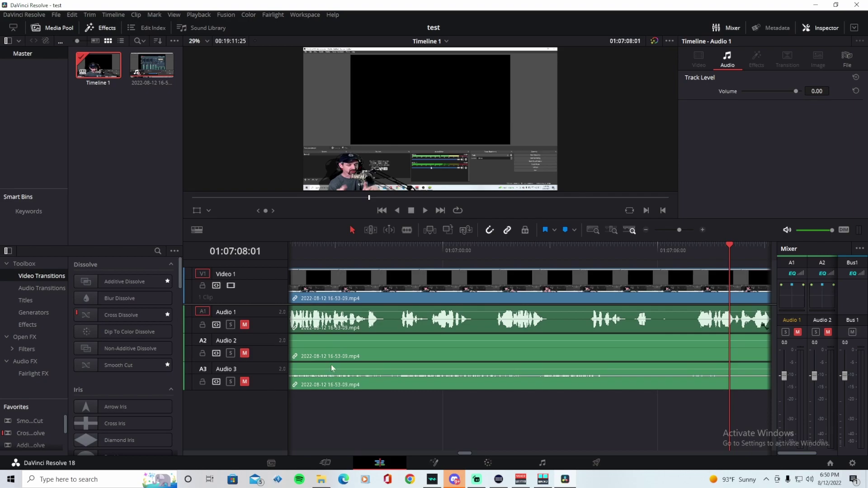
{"action": "left_click", "coordinate": [351, 344]}
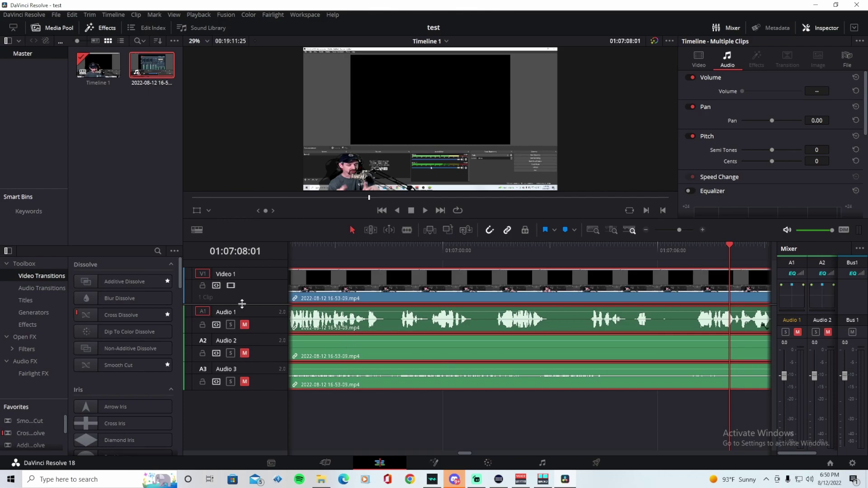
{"action": "scroll", "coordinate": [385, 347], "scroll_direction": "up", "scroll_amount": 3}
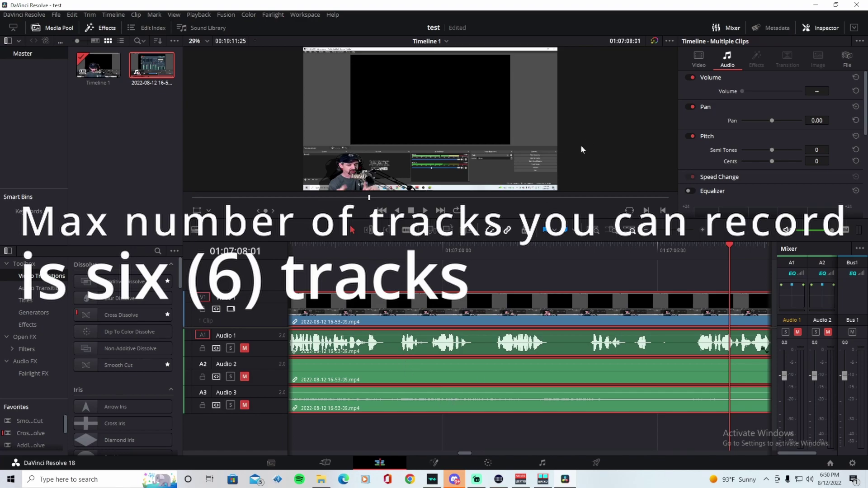
- Minimize Resolve and enable audio tracks 1, 2 and 3 in Streamlabs' Output > Recording settings
{"action": "left_click", "coordinate": [816, 5]}
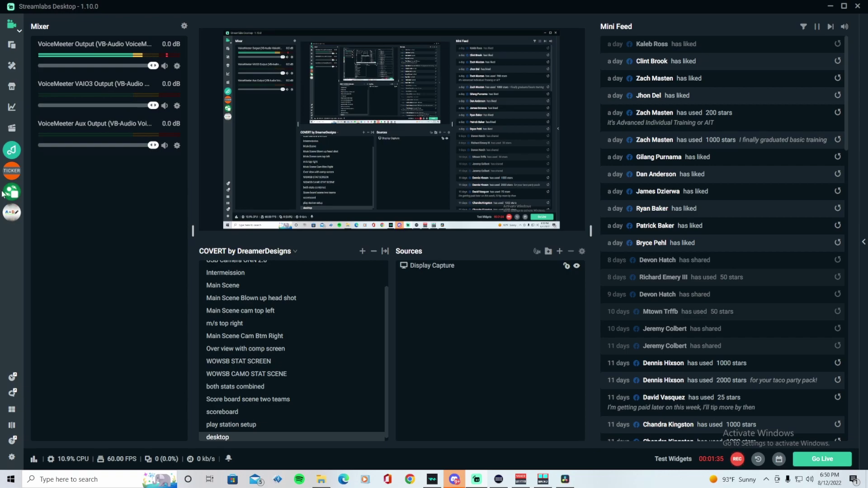
{"action": "left_click", "coordinate": [11, 458]}
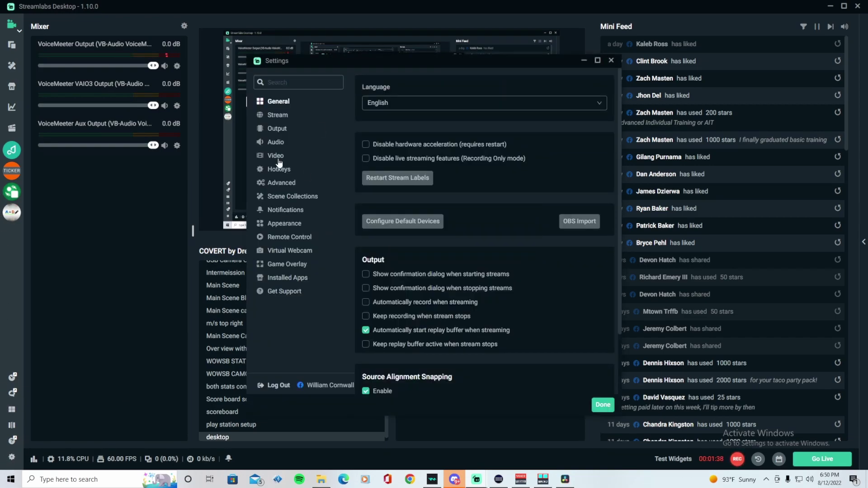
{"action": "left_click", "coordinate": [276, 142]}
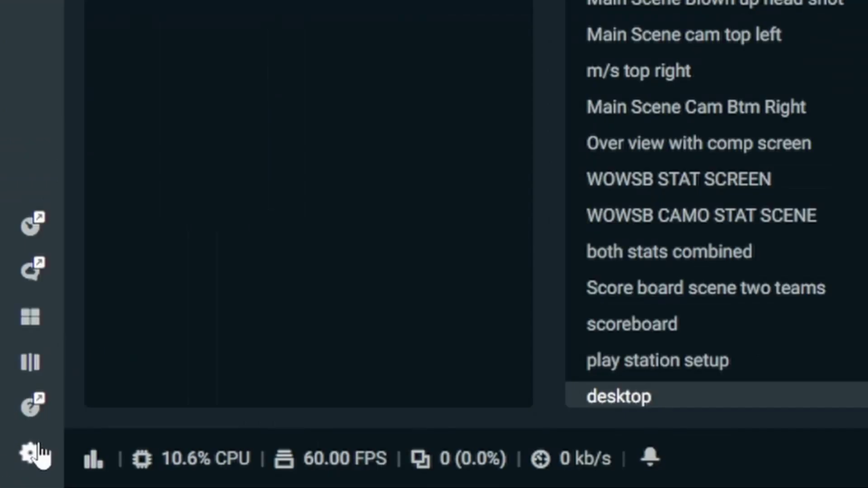
{"action": "left_click", "coordinate": [39, 450]}
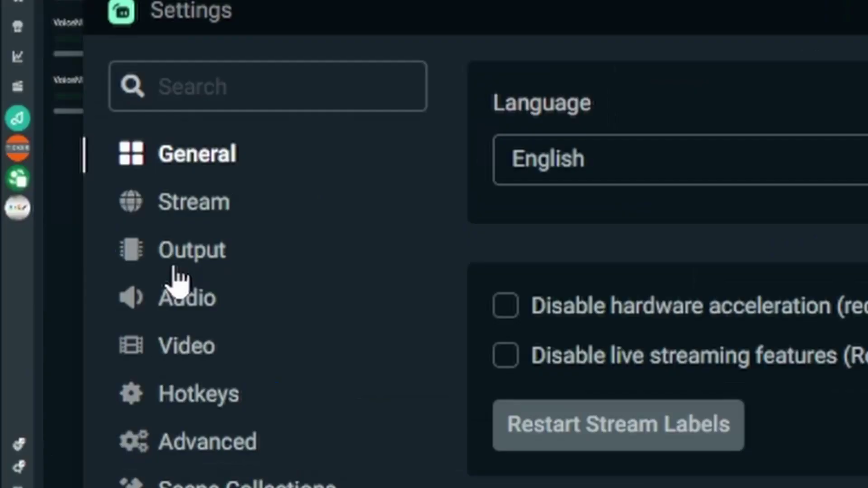
{"action": "left_click", "coordinate": [275, 128]}
{"action": "left_click", "coordinate": [419, 124]}
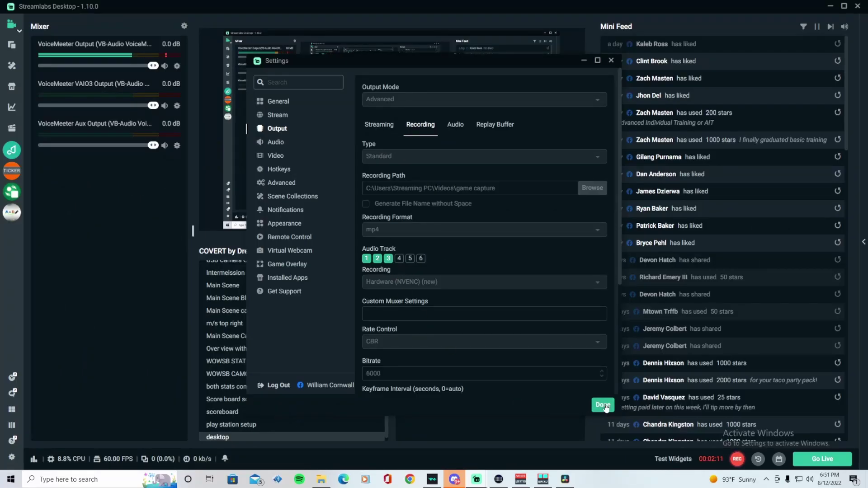
{"action": "left_click", "coordinate": [604, 406]}
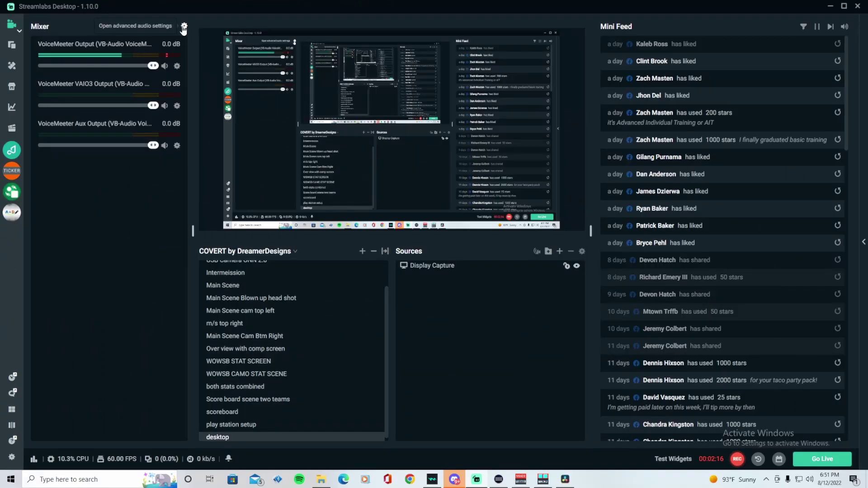
- In Advanced Audio Settings, put VoiceMeeter Output on track 1, VAIO3 on track 2 and Aux on track 3
{"action": "left_click", "coordinate": [733, 83]}
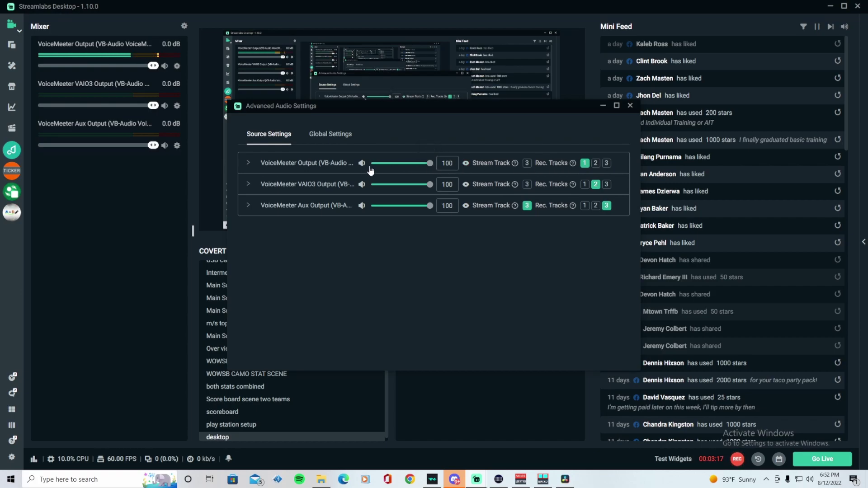
- Close Streamlabs' audio dialog and set OBS Mic/Auxiliary Audio 3 to Default in Audio settings
{"action": "left_click", "coordinate": [630, 106]}
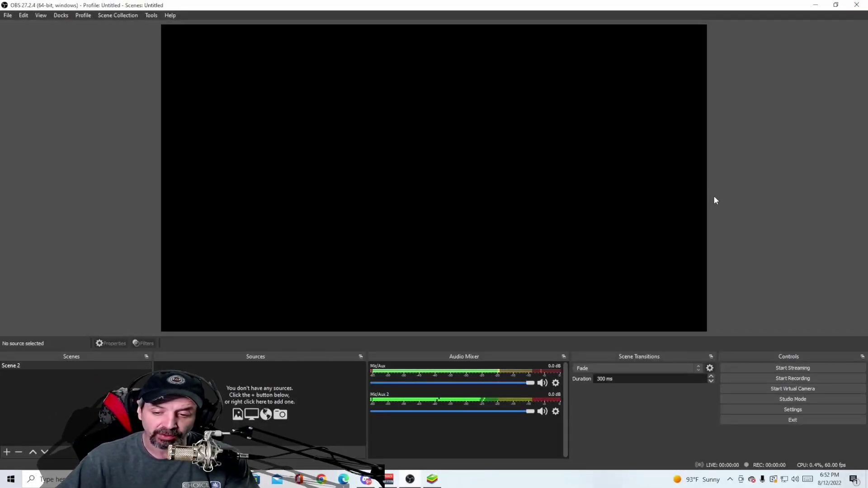
{"action": "left_click", "coordinate": [763, 410]}
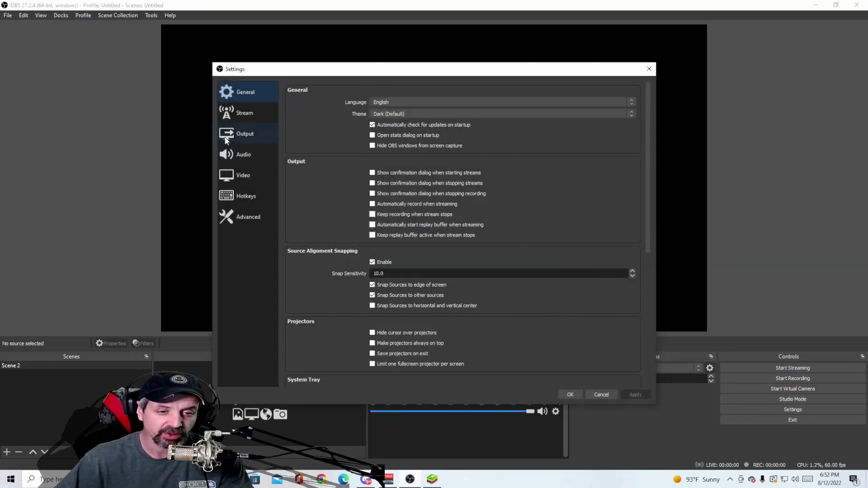
{"action": "left_click", "coordinate": [246, 153]}
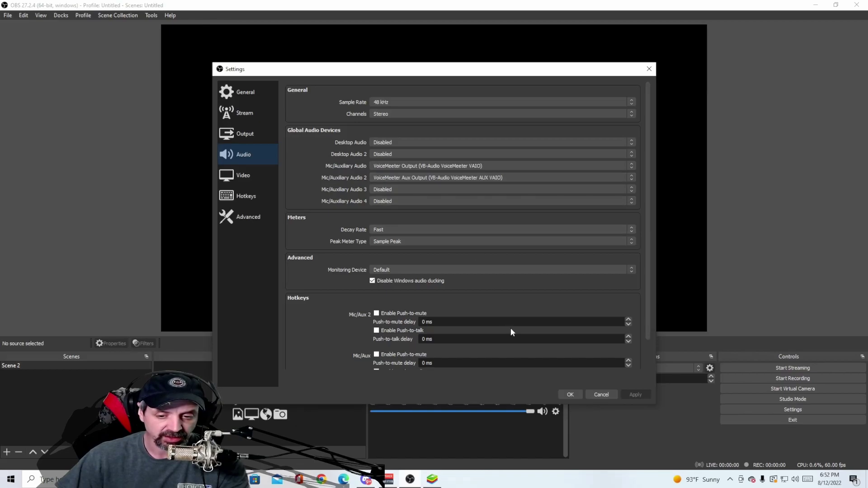
{"action": "left_click", "coordinate": [571, 393]}
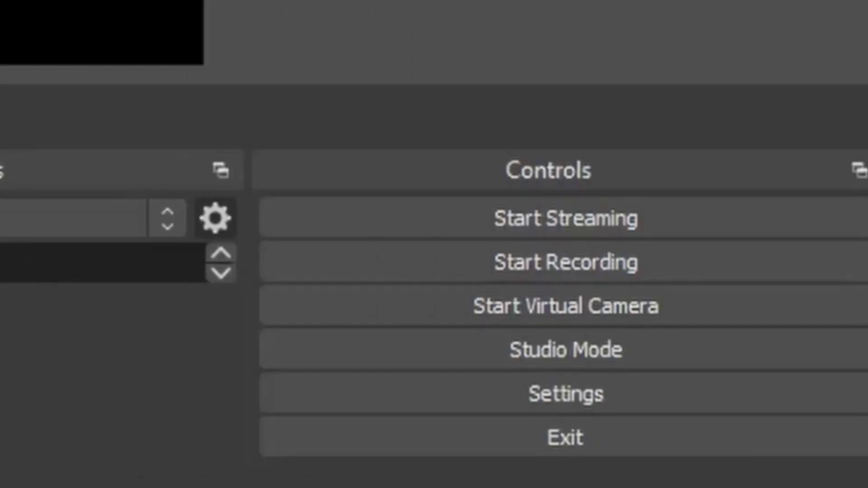
- Revisit OBS settings and keep Desktop Audio 2 set to Disabled
{"action": "left_click", "coordinate": [465, 398]}
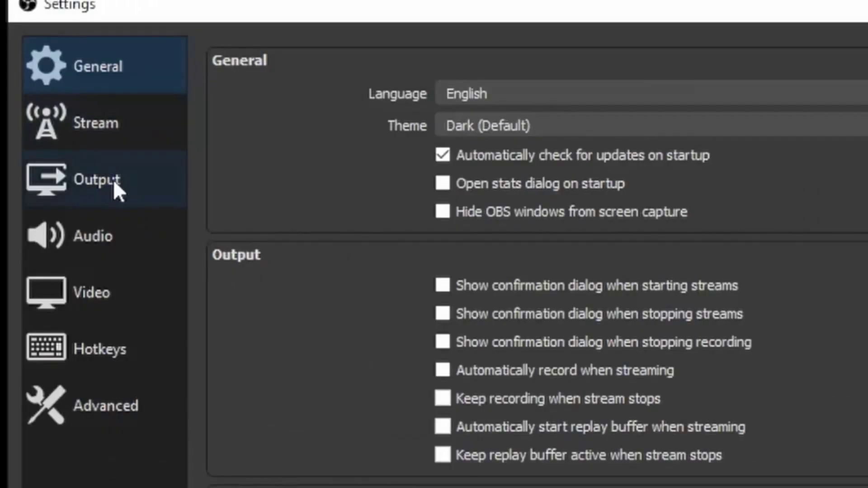
{"action": "left_click", "coordinate": [248, 134]}
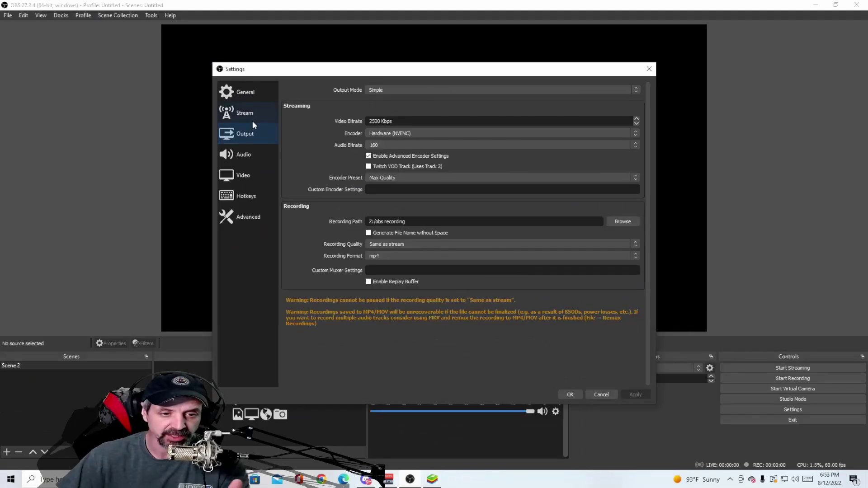
{"action": "left_click", "coordinate": [253, 120]}
{"action": "left_click", "coordinate": [248, 174]}
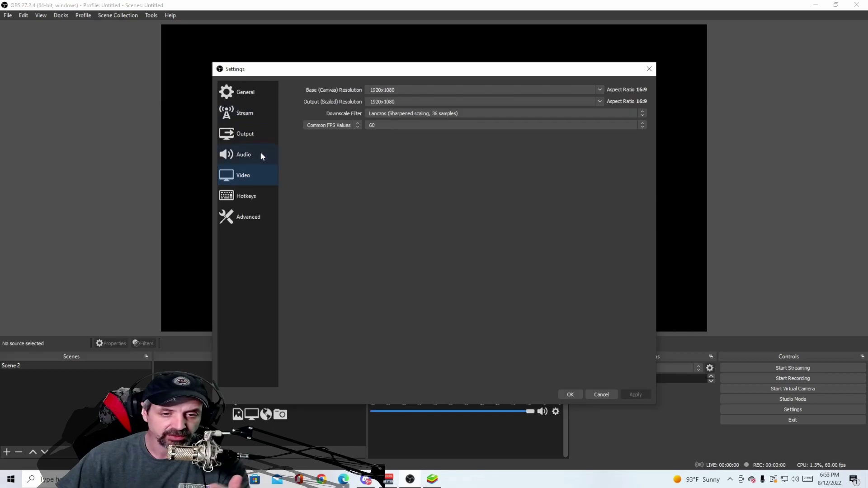
{"action": "left_click", "coordinate": [260, 153]}
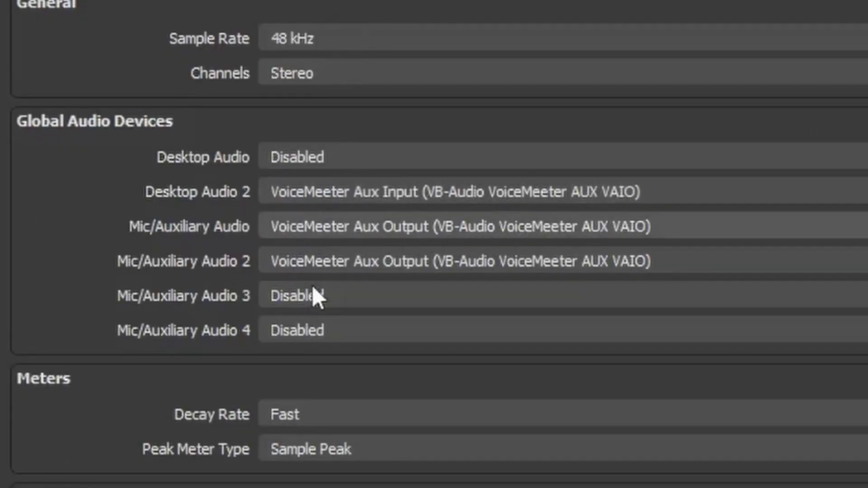
{"action": "scroll", "coordinate": [313, 288], "scroll_direction": "down", "scroll_amount": 1}
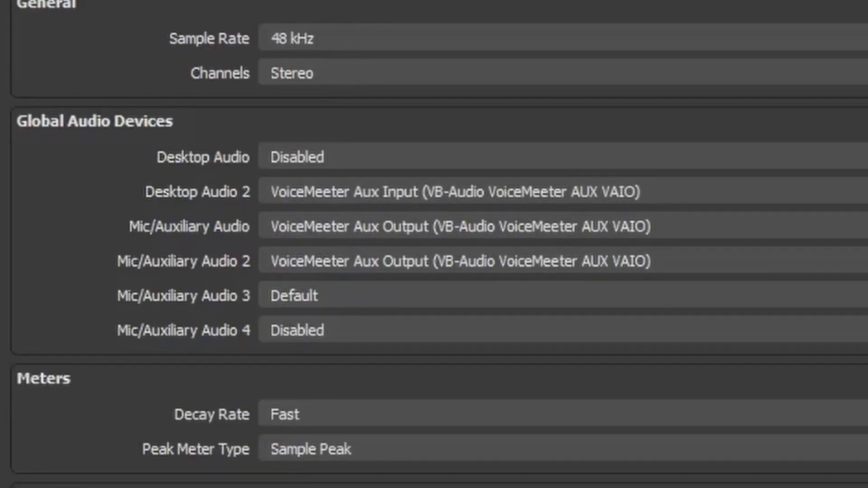
{"action": "left_click", "coordinate": [348, 188]}
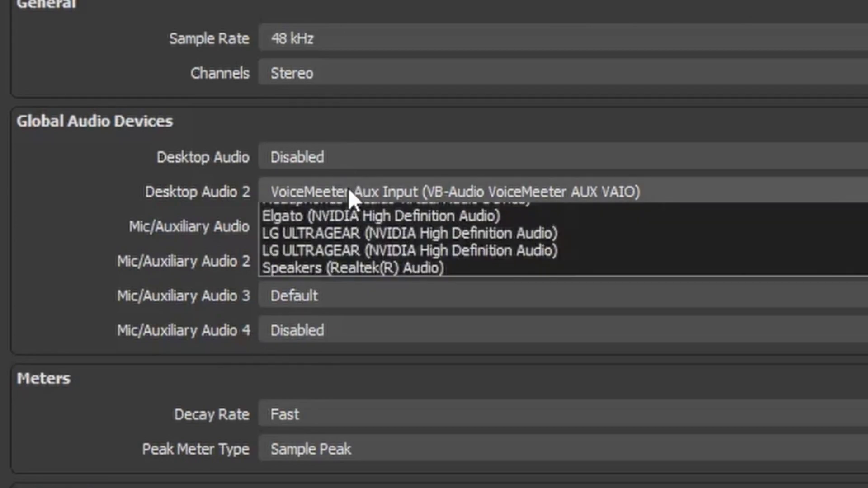
{"action": "left_click", "coordinate": [309, 226]}
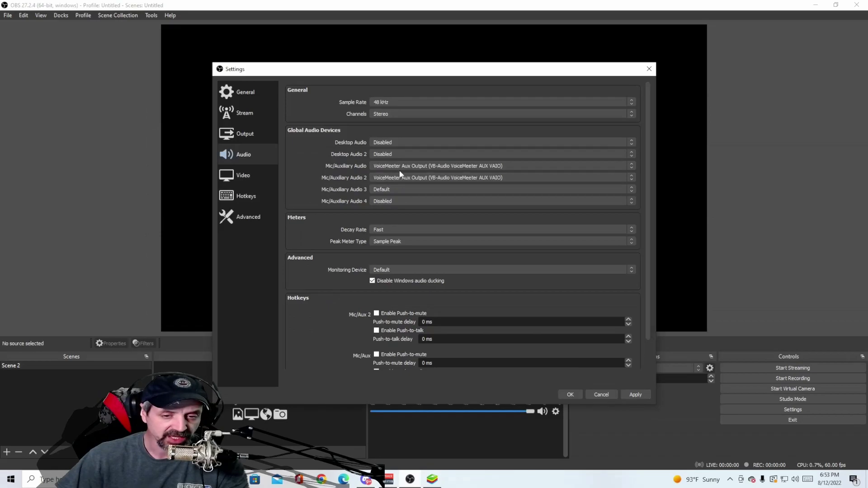
{"action": "left_click", "coordinate": [387, 476]}
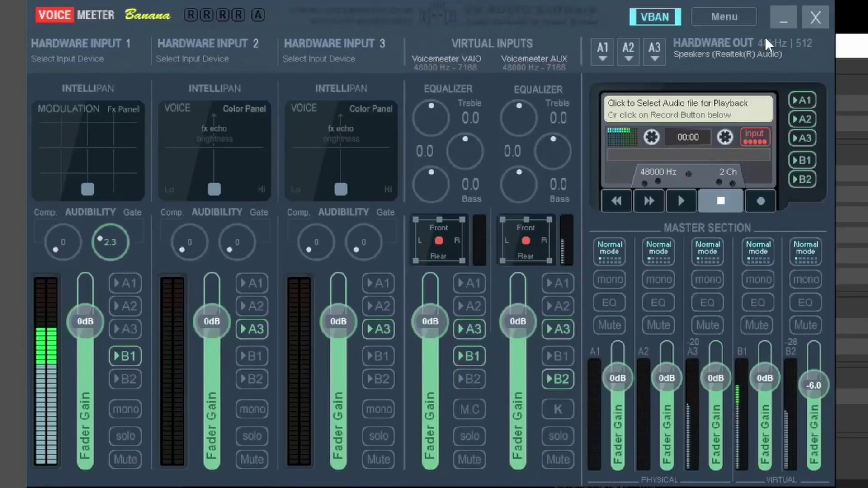
{"action": "left_click", "coordinate": [504, 53]}
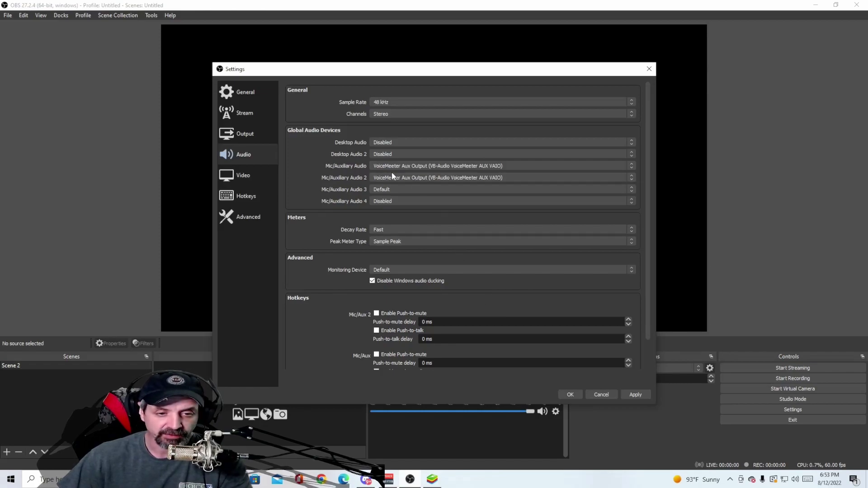
- Apply the Mic/Aux 3 device setting, close Settings, and bring up the Mic/Aux source's options menu
{"action": "left_click", "coordinate": [628, 396]}
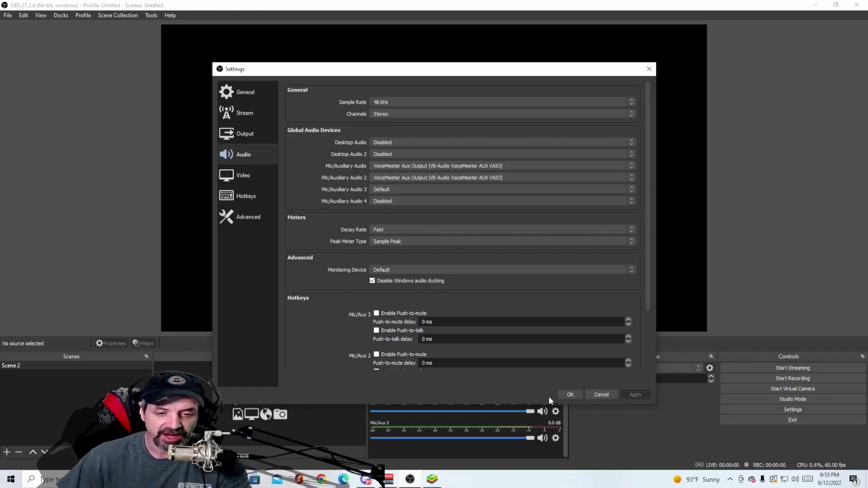
{"action": "left_click", "coordinate": [384, 185]}
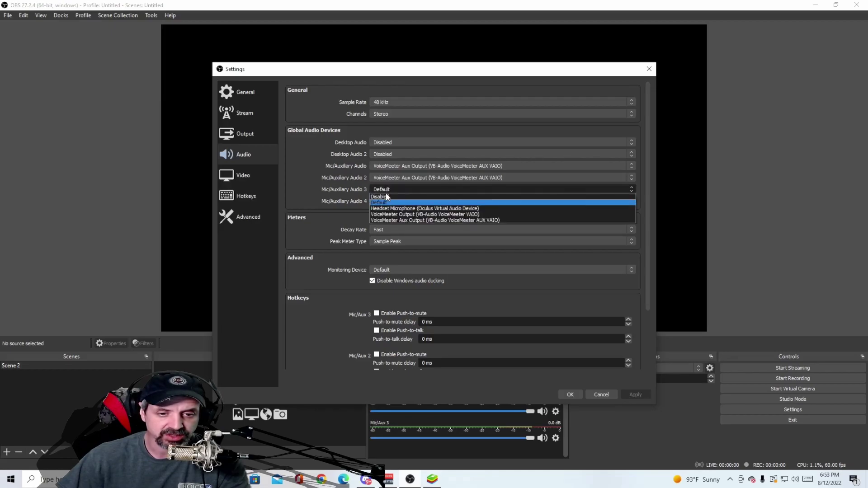
{"action": "left_click", "coordinate": [388, 197]}
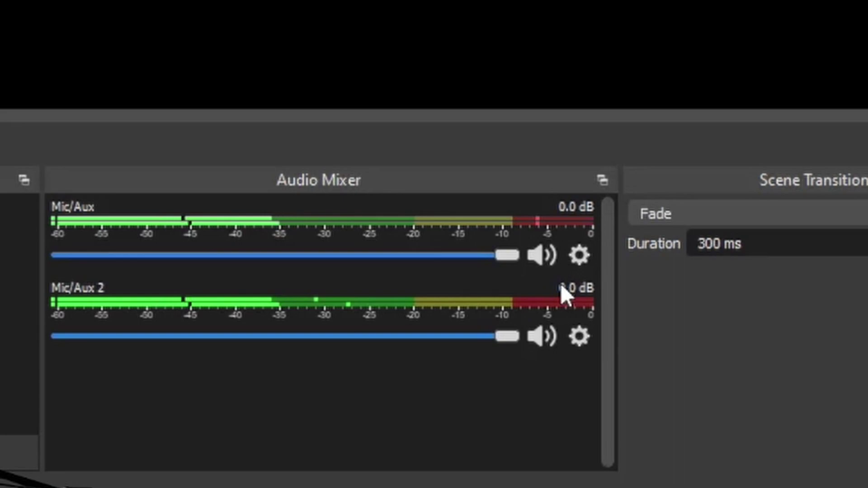
{"action": "left_click", "coordinate": [580, 256]}
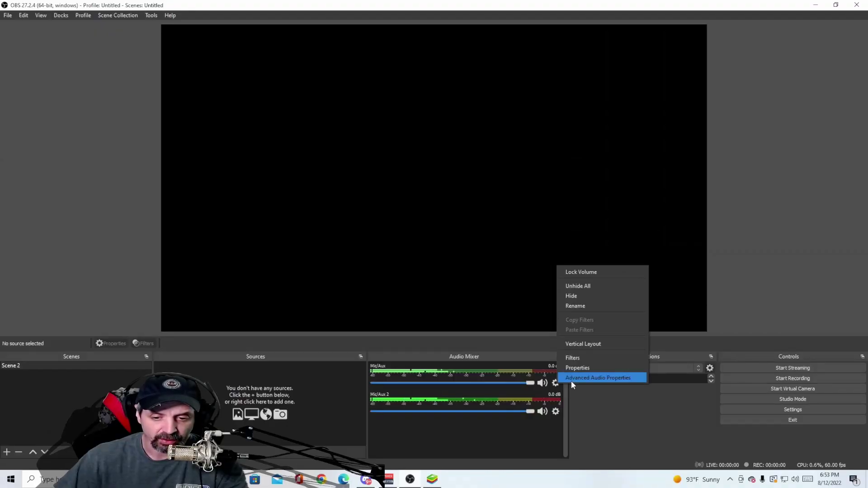
- In Advanced Audio Properties, assign Mic/Aux to track 1 and Mic/Aux 2 to track 2
{"action": "left_click", "coordinate": [571, 381]}
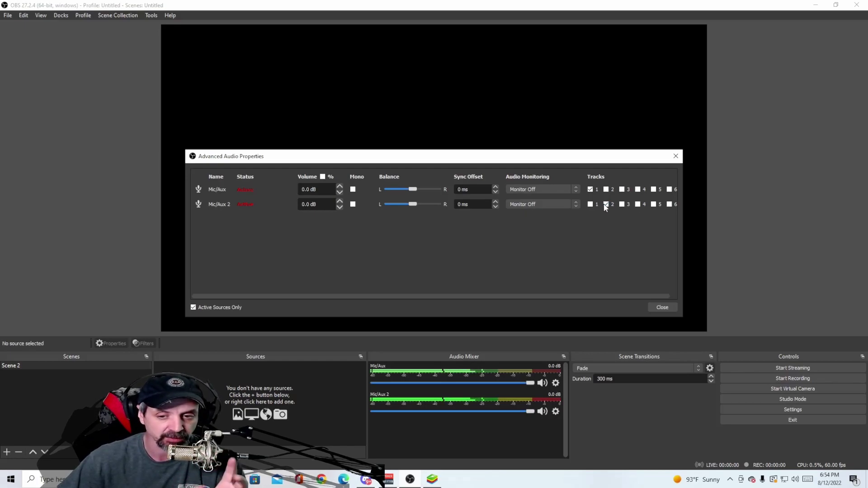
{"action": "left_click", "coordinate": [662, 307]}
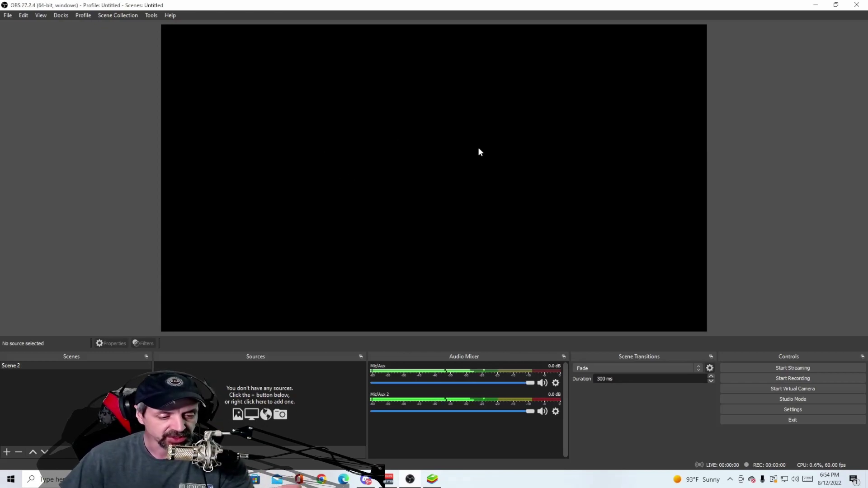